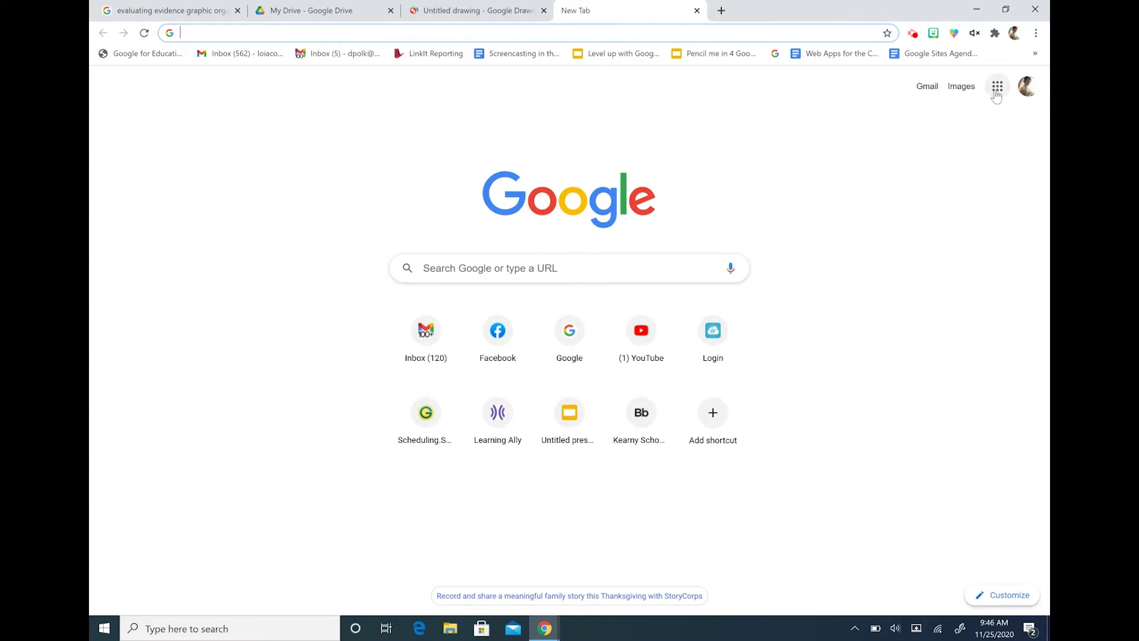
# Open Google Jamboard from the Google apps and create a new blank jam.
pyautogui.click(997, 89)
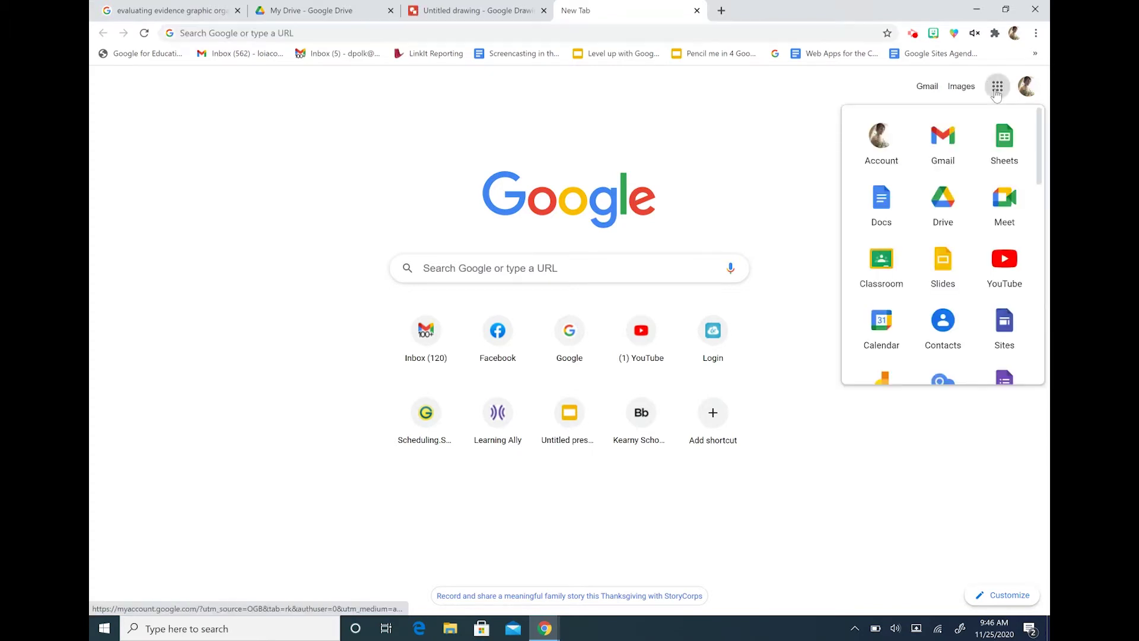
pyautogui.scroll(-3, 953, 196)
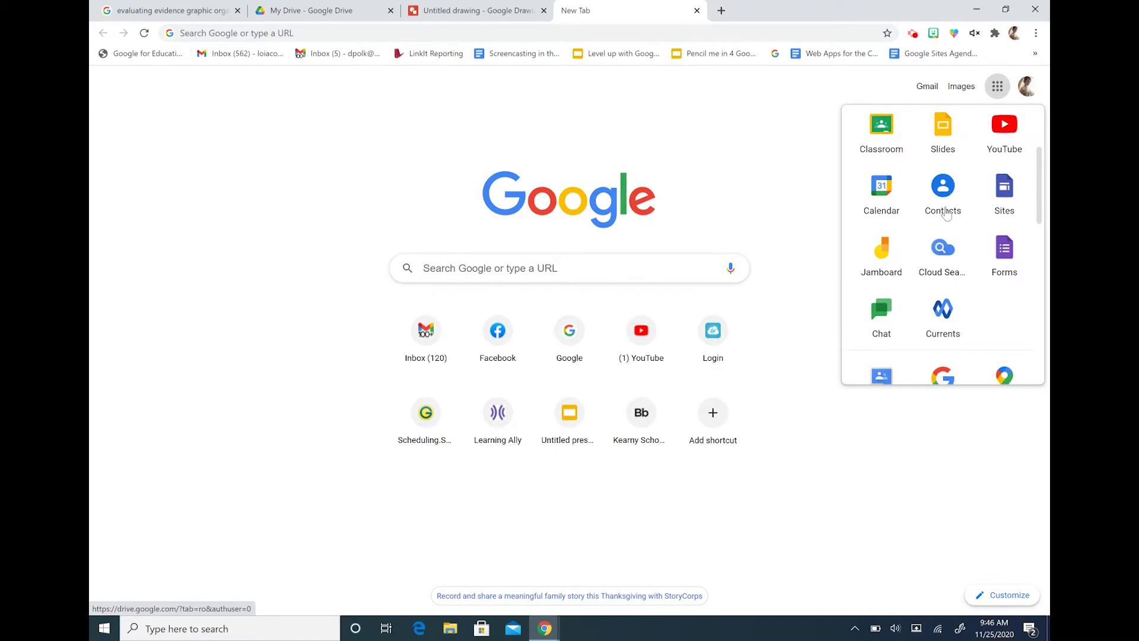
pyautogui.click(884, 270)
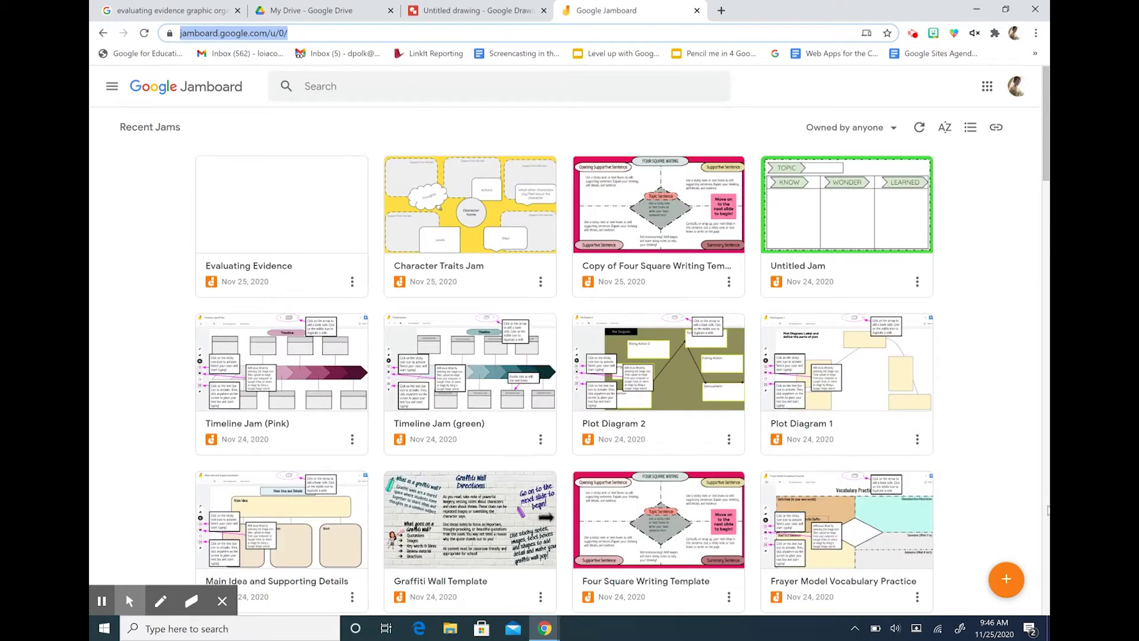
pyautogui.click(1007, 585)
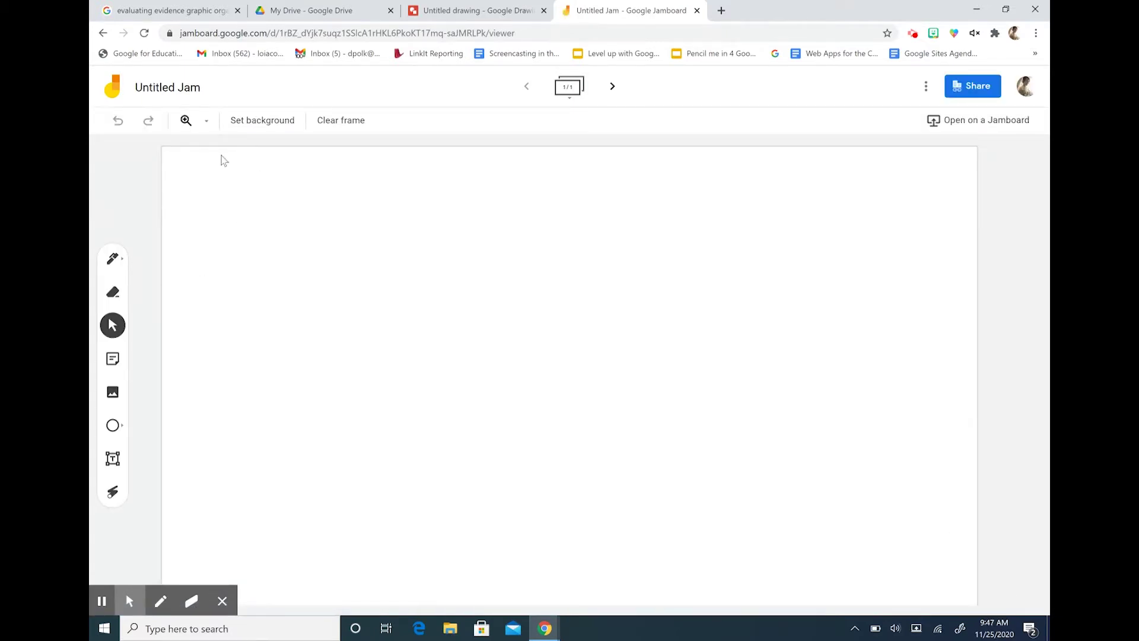
# Rename the untitled jam as "Evaluating Evidence".
pyautogui.click(176, 88)
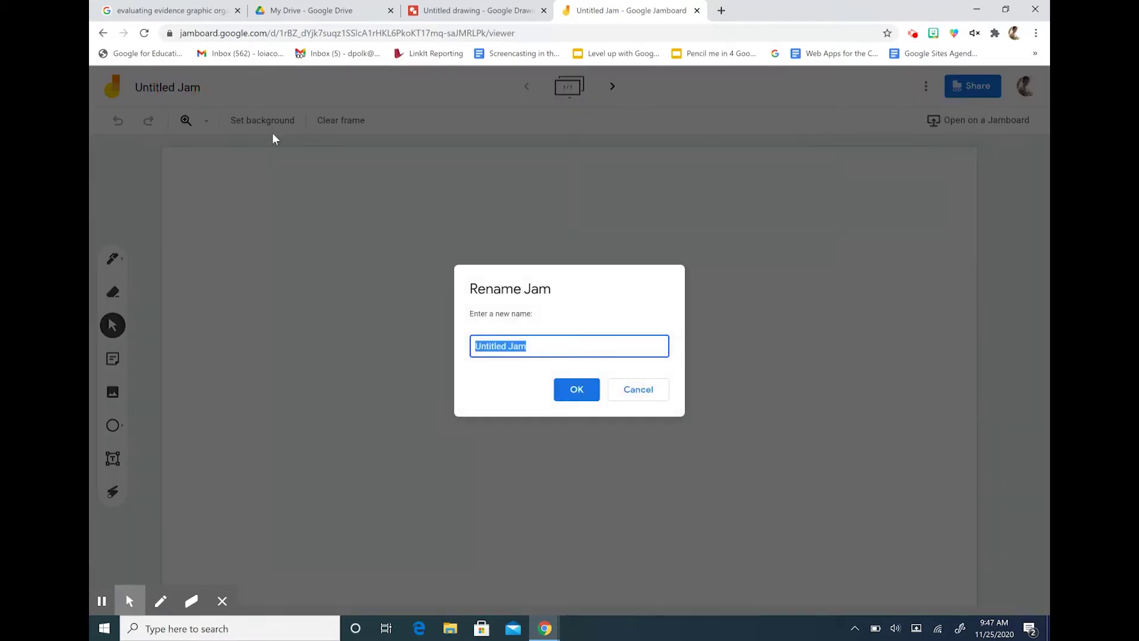
pyautogui.write('Evaluating Evidence')
pyautogui.press('Return')
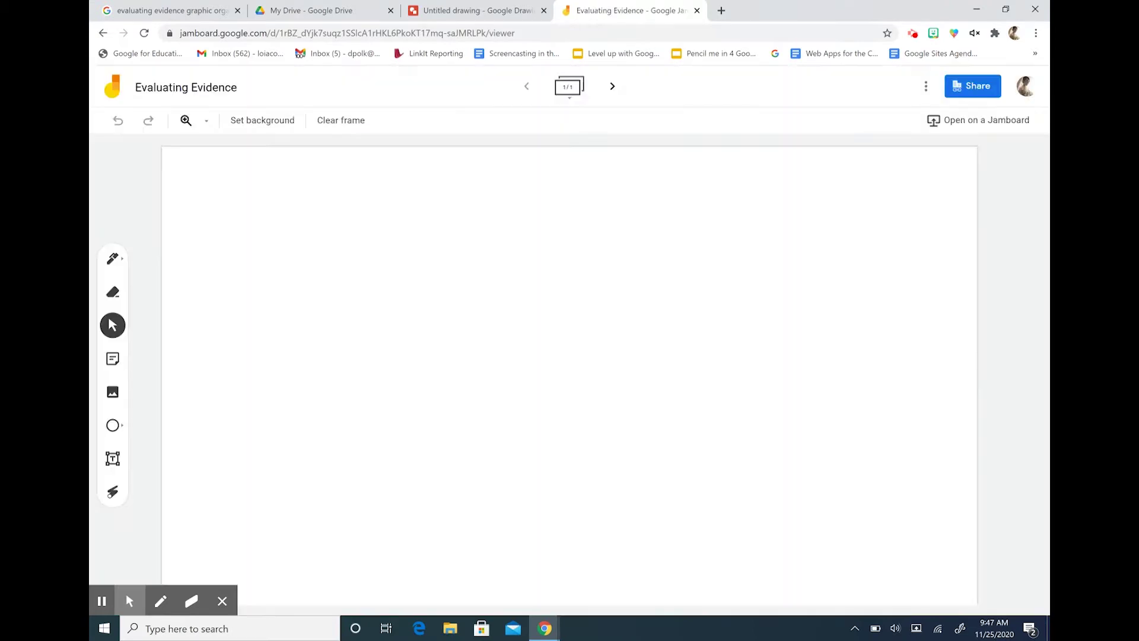
# Switch to the untitled Google Drawings file and rename it "Evaluating Evidence".
pyautogui.click(436, 12)
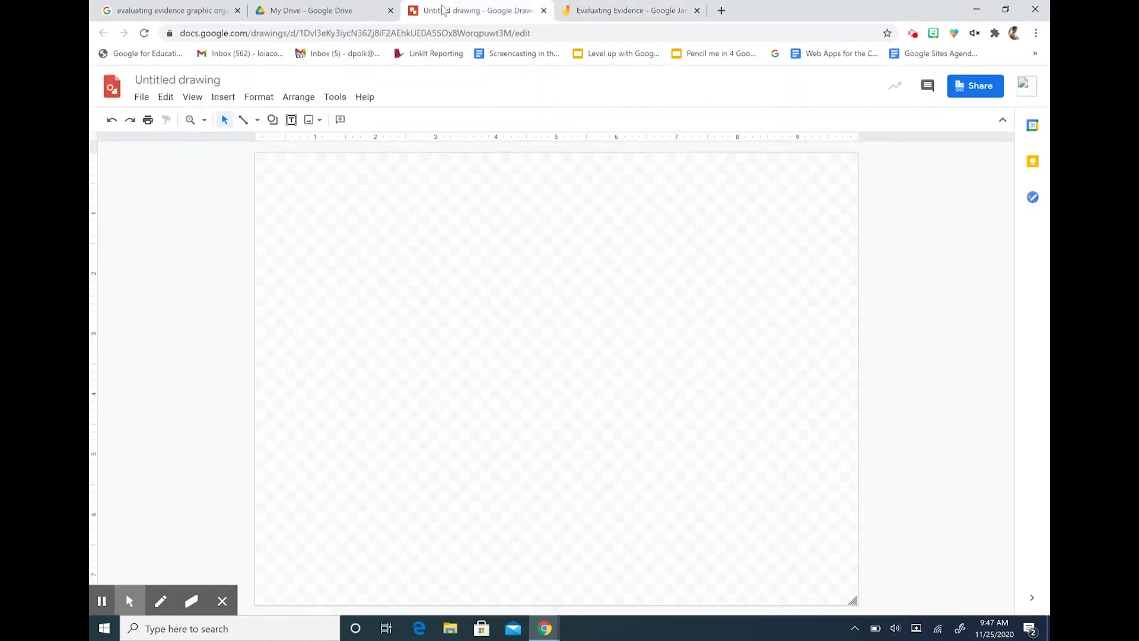
pyautogui.click(157, 83)
pyautogui.write('Evifen')
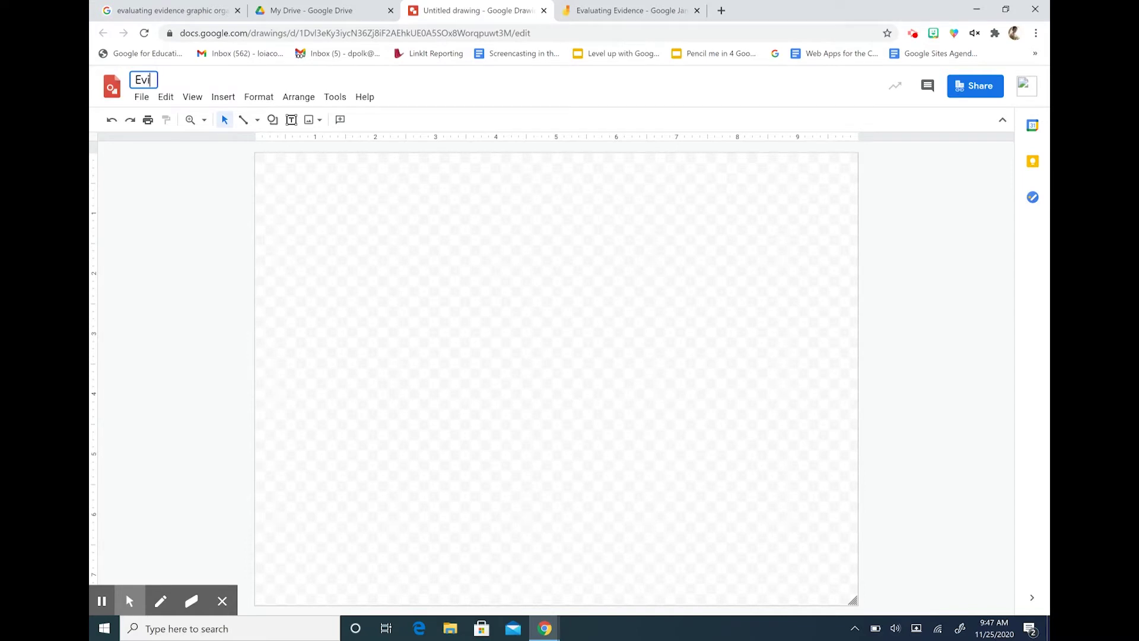
pyautogui.press('BackSpace')
pyautogui.press('BackSpace')
pyautogui.press('BackSpace')
pyautogui.press('BackSpace')
pyautogui.write('aluating Ev')
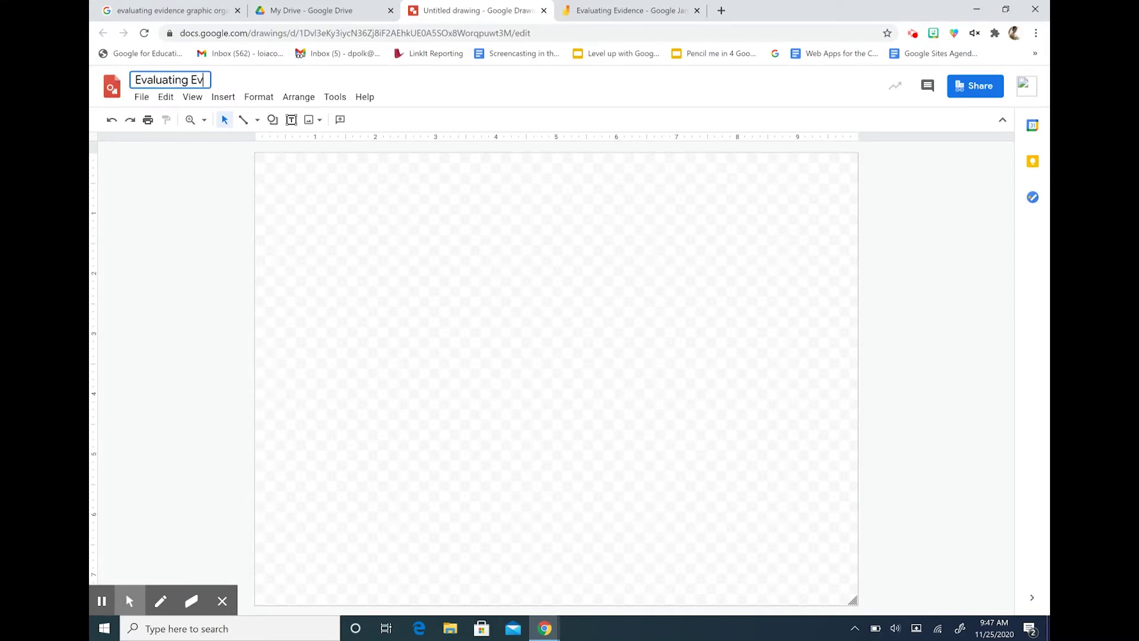
pyautogui.write('idence')
pyautogui.click(368, 273)
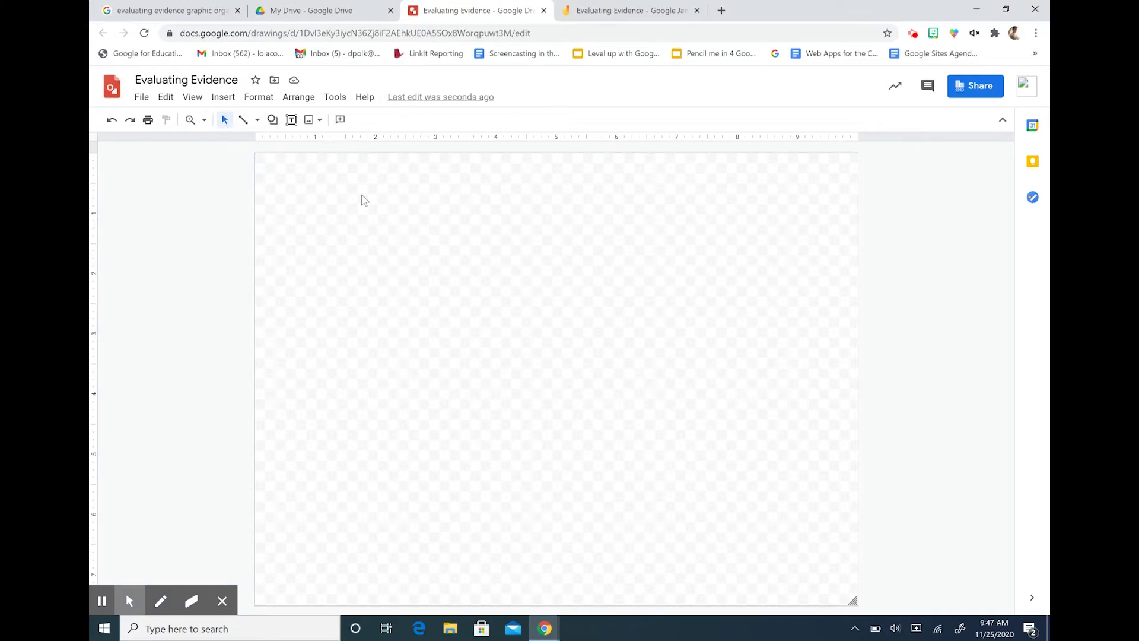
# Set the drawing's page size to Widescreen 16:9 and apply it.
pyautogui.click(142, 98)
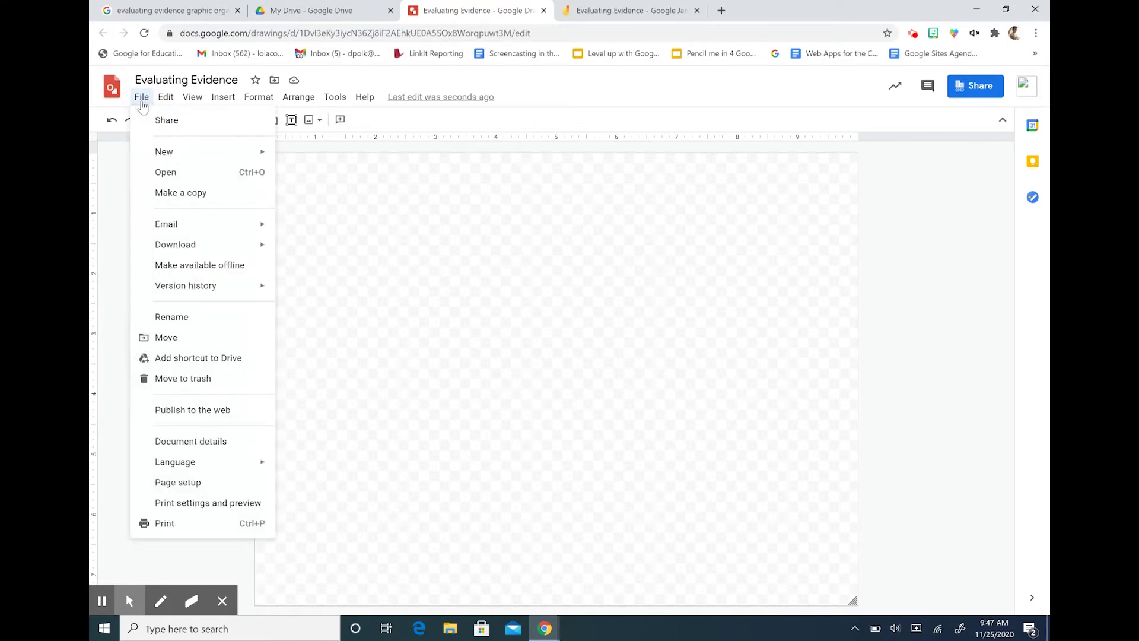
pyautogui.click(203, 482)
pyautogui.click(522, 333)
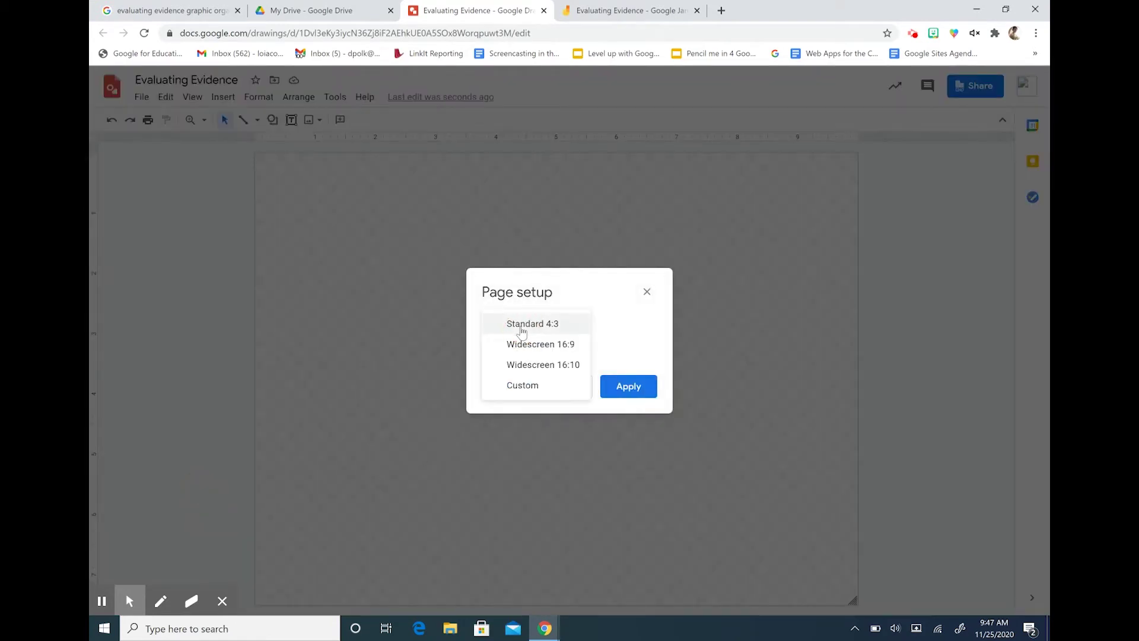
pyautogui.click(546, 351)
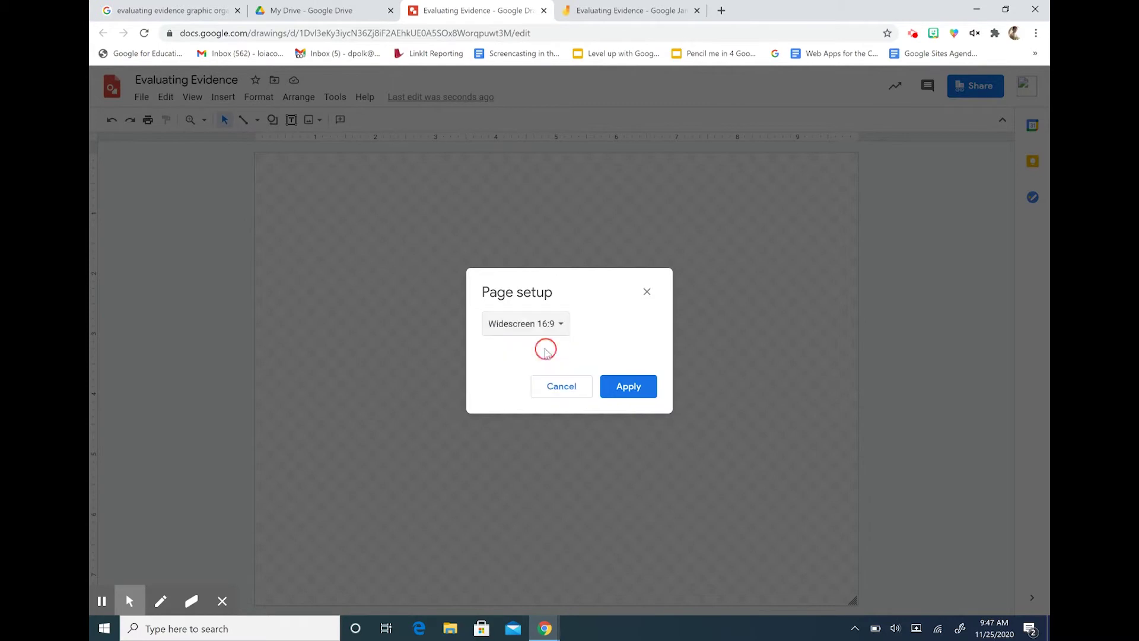
pyautogui.click(630, 389)
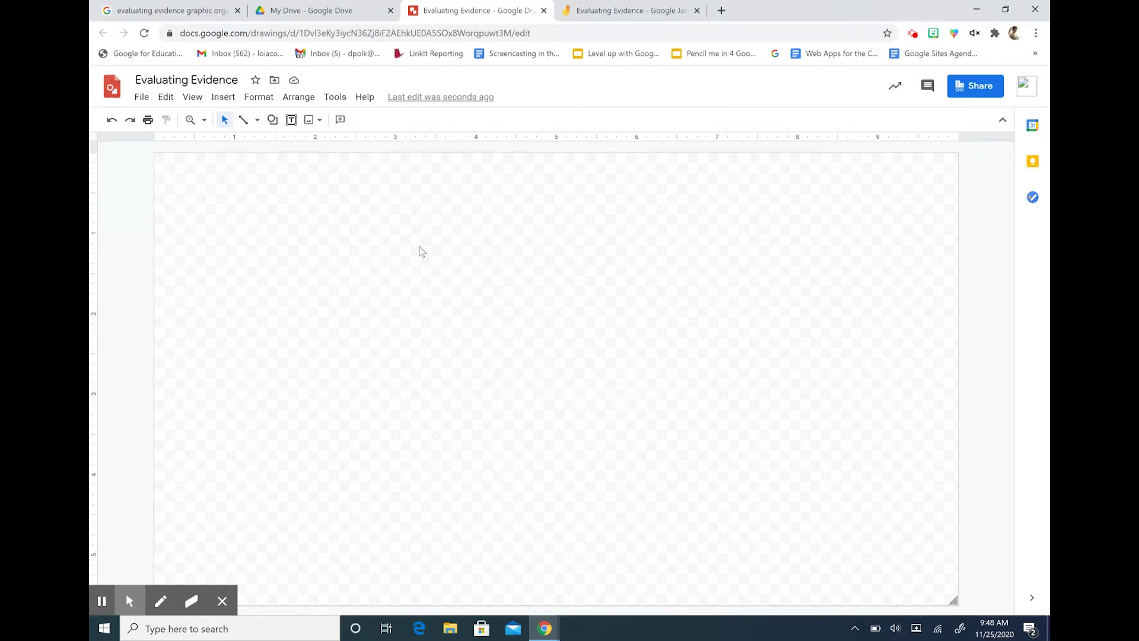
# Check the reference organizer in the image results and draw a rounded rectangle about 2.8 inches wide near the drawing's upper edge.
pyautogui.click(172, 10)
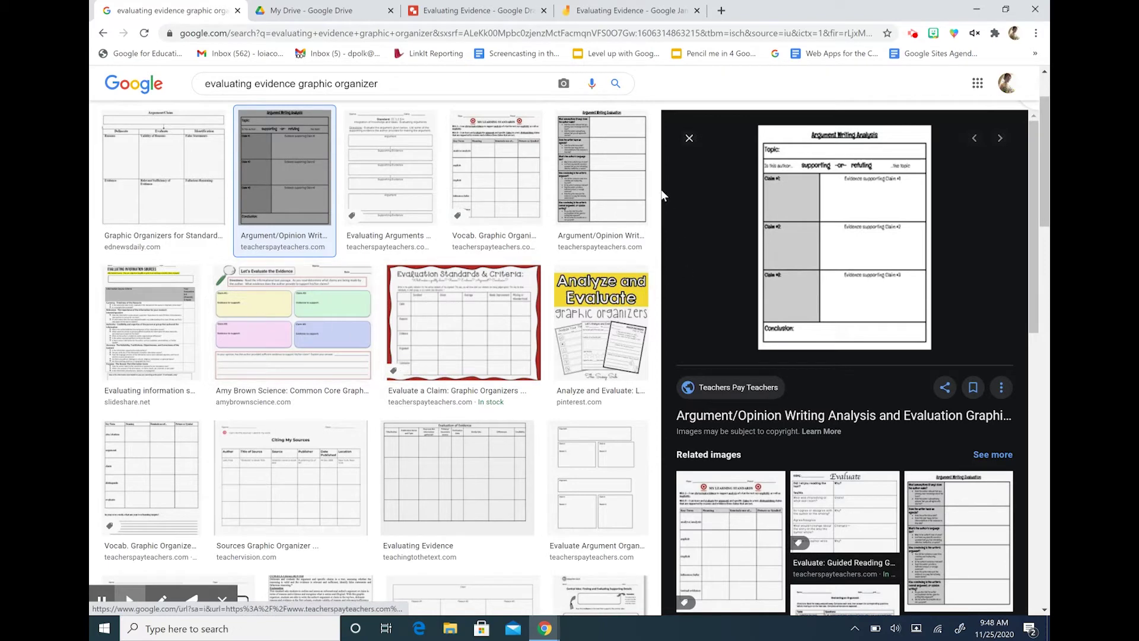
pyautogui.click(476, 16)
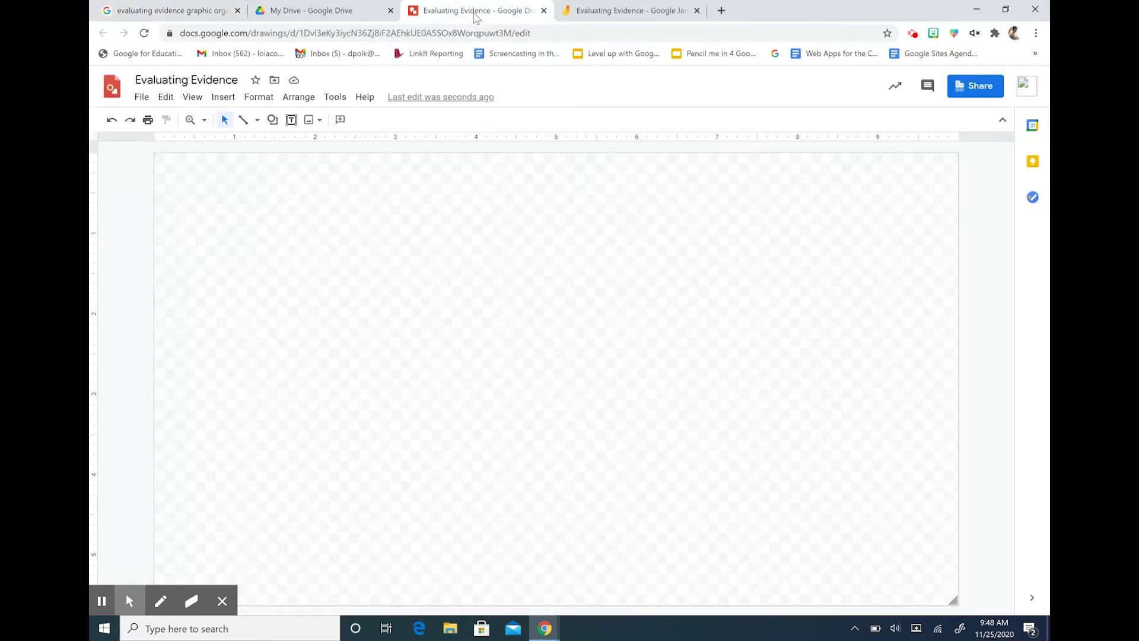
pyautogui.click(273, 121)
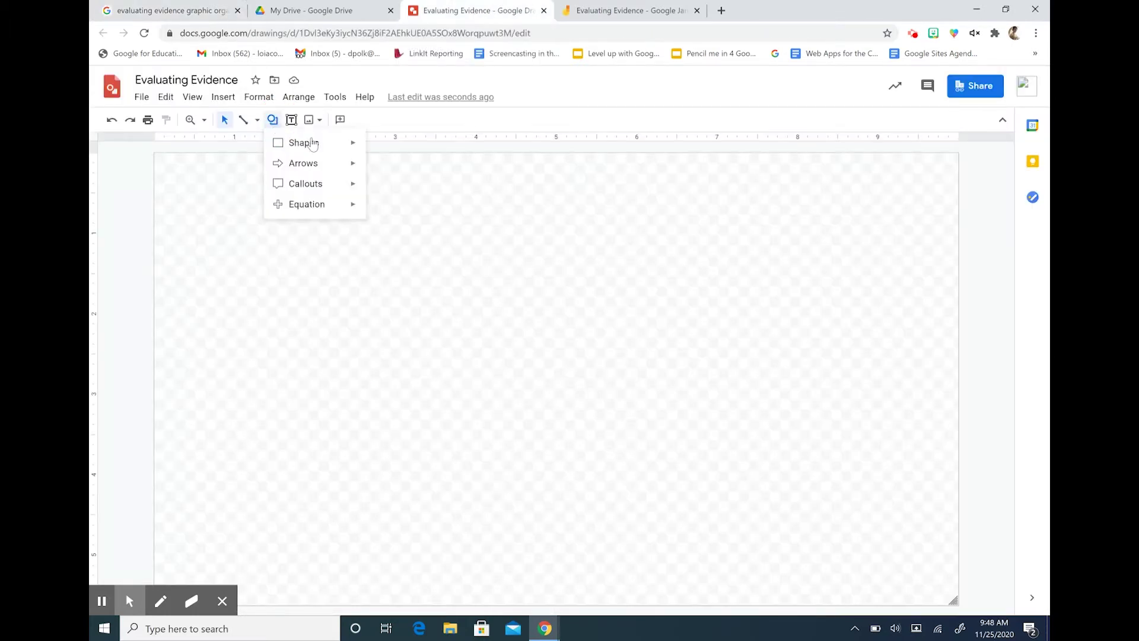
pyautogui.moveTo(318, 144)
pyautogui.click(394, 149)
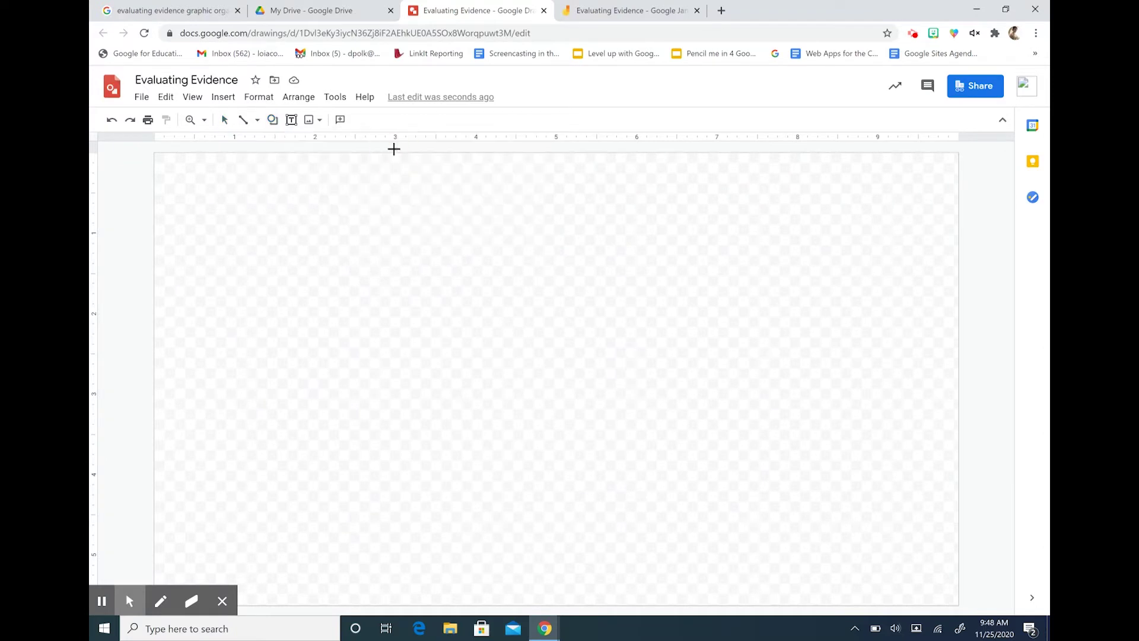
pyautogui.click(272, 120)
pyautogui.moveTo(335, 151)
pyautogui.click(392, 148)
pyautogui.click(273, 120)
pyautogui.moveTo(300, 146)
pyautogui.click(391, 148)
pyautogui.moveTo(436, 163)
pyautogui.mouseDown()
pyautogui.moveTo(465, 188)
pyautogui.moveTo(669, 188)
pyautogui.moveTo(658, 188)
pyautogui.mouseUp()
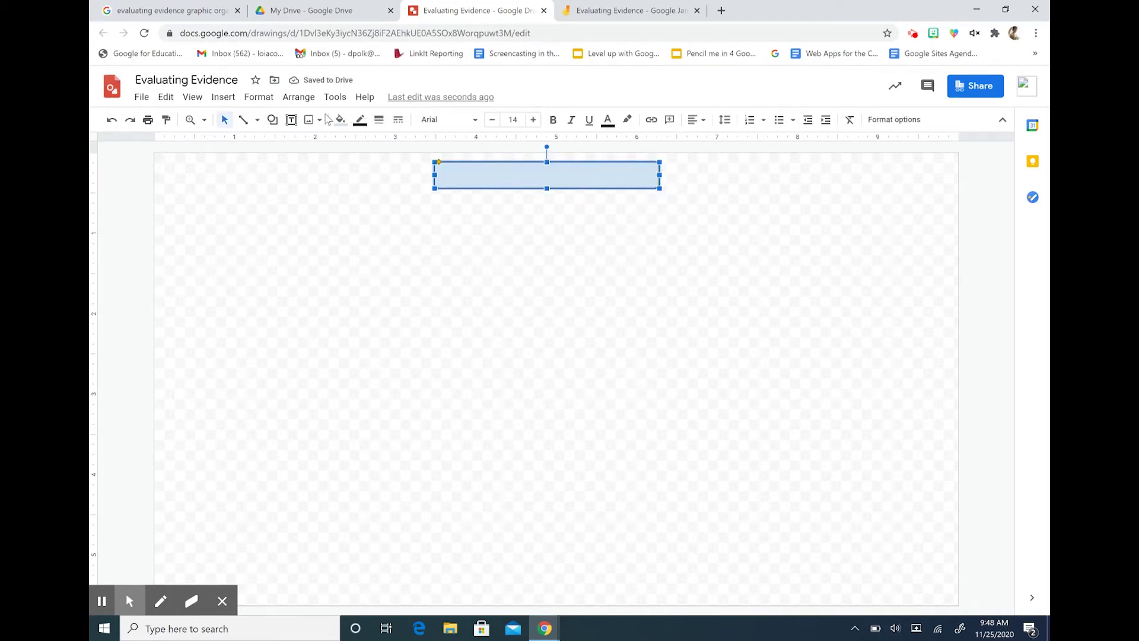
# Fill the rounded rectangle with light cyan and set its border weight to 3px.
pyautogui.click(338, 121)
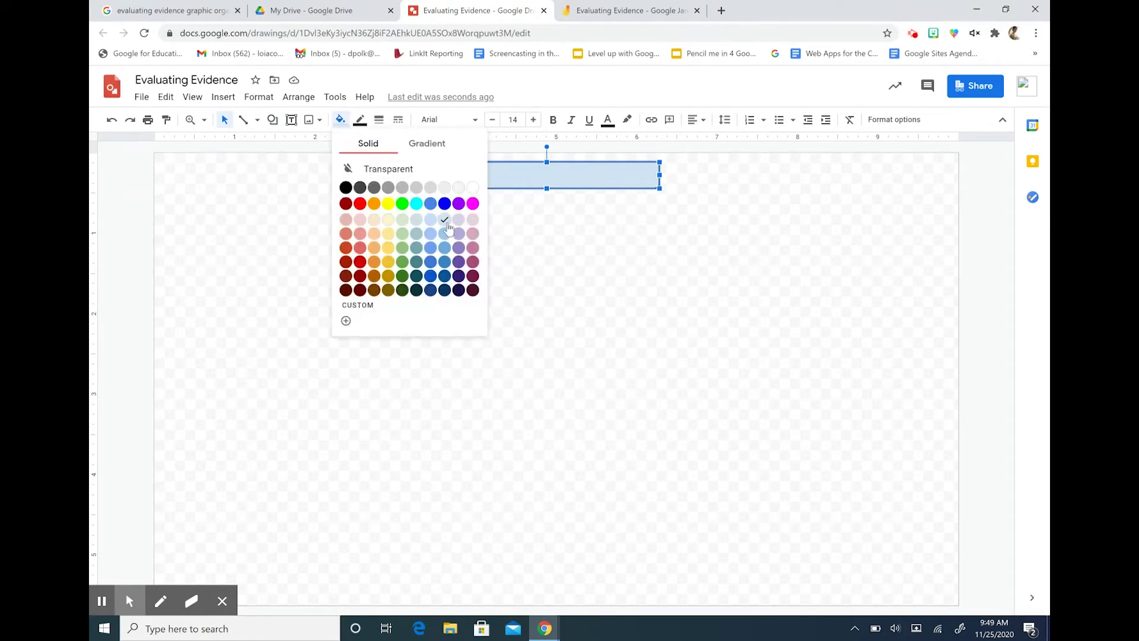
pyautogui.click(416, 223)
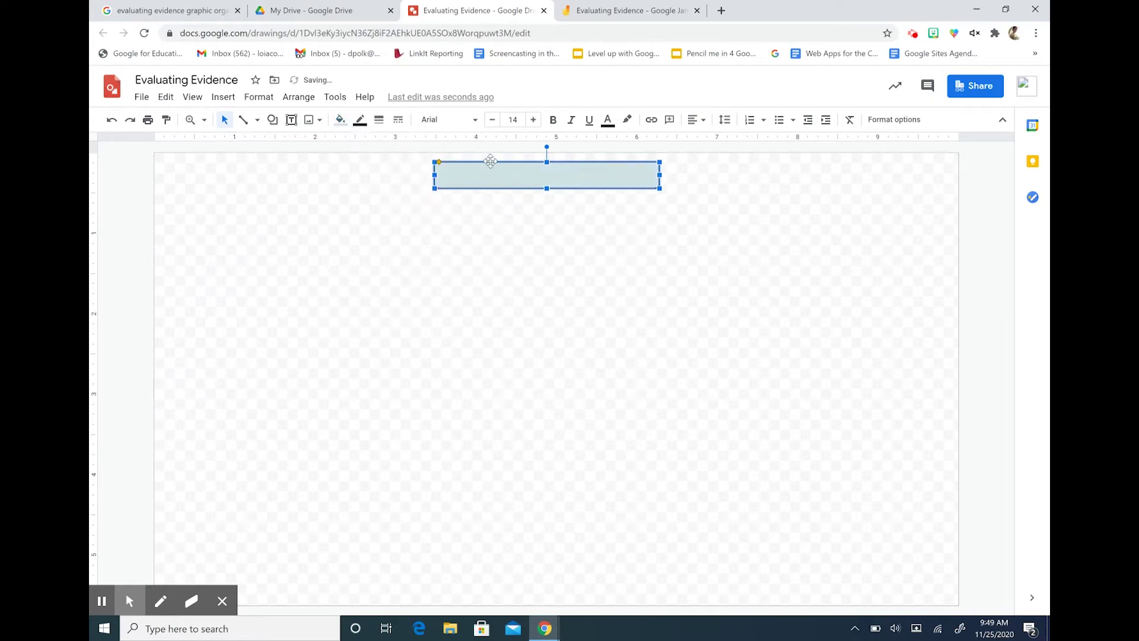
pyautogui.click(363, 122)
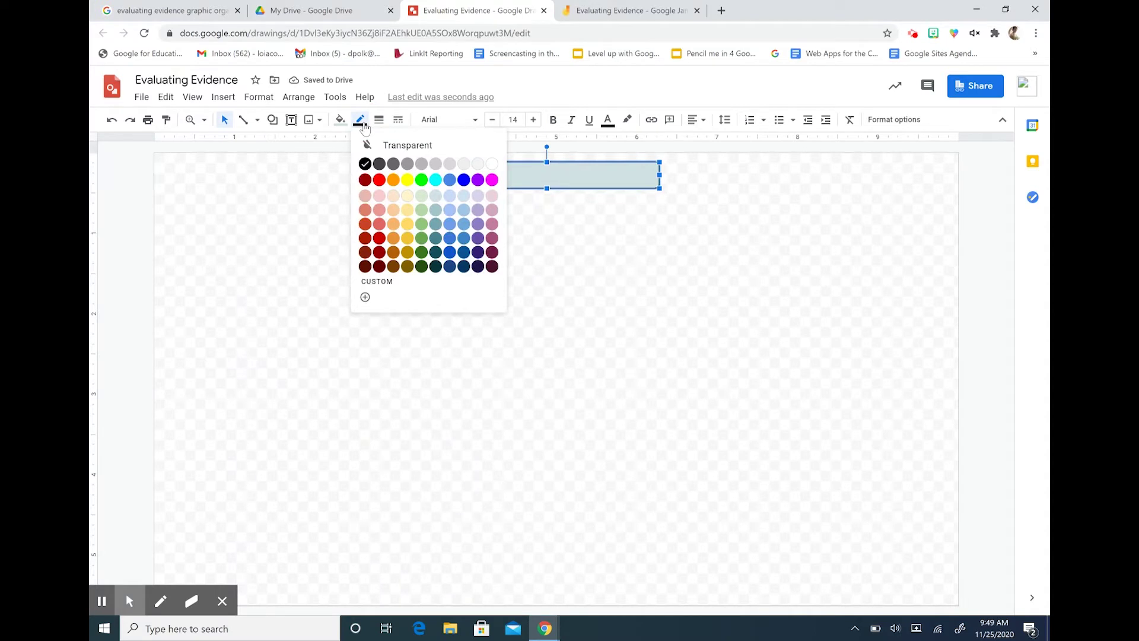
pyautogui.click(380, 120)
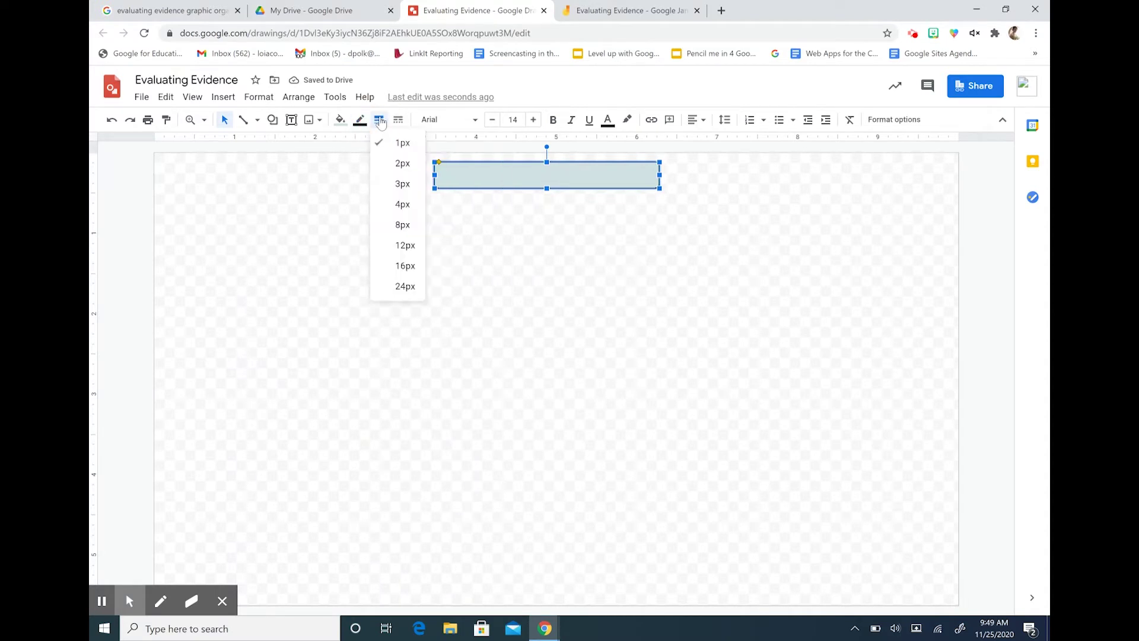
pyautogui.click(398, 182)
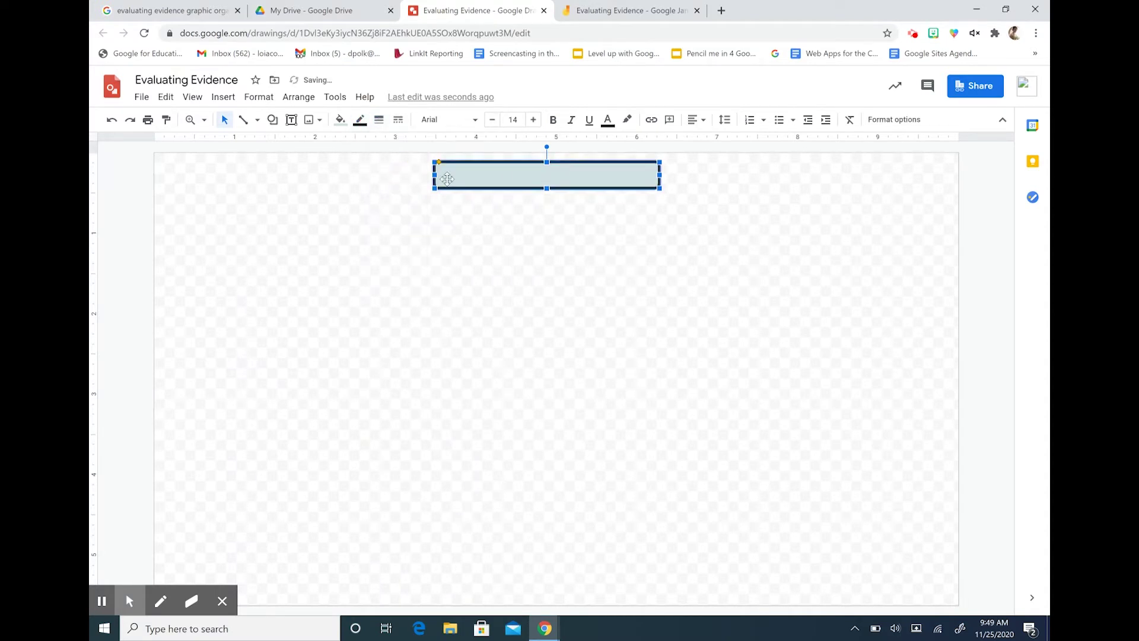
# Set the rounded rectangle's text to the Oswald font, centred horizontally and aligned to the middle vertically.
pyautogui.click(529, 169)
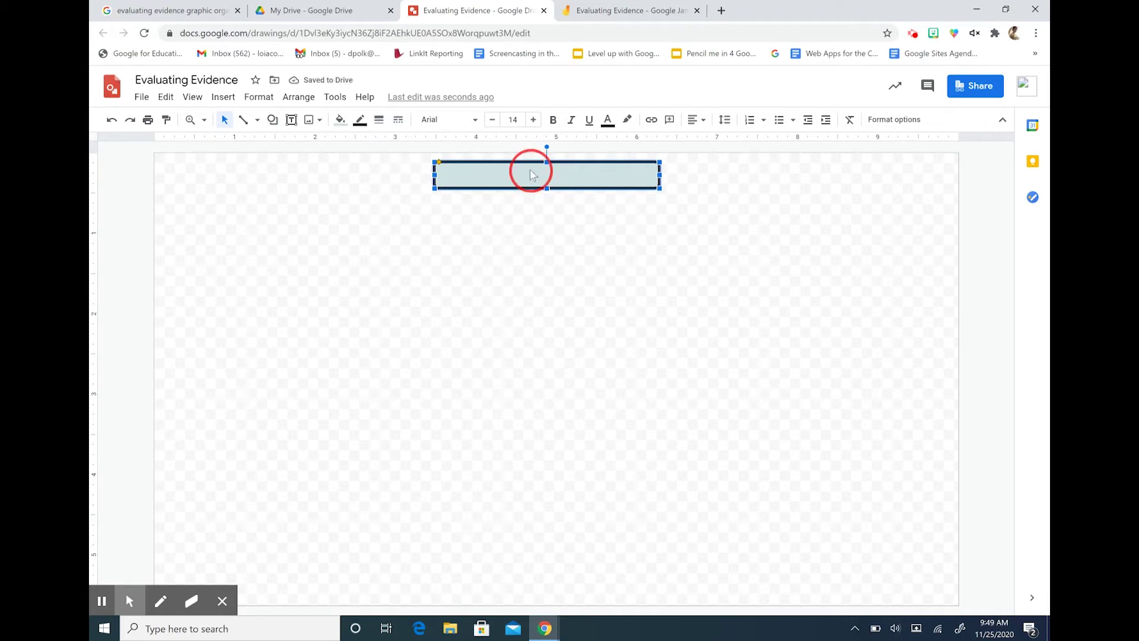
pyautogui.click(475, 123)
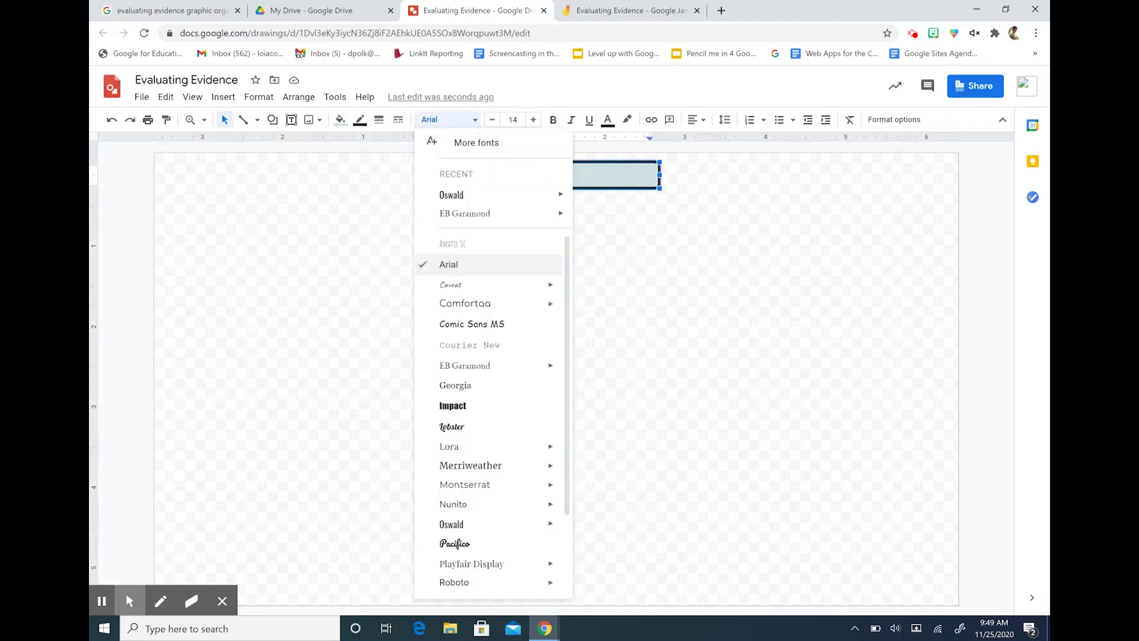
pyautogui.click(449, 202)
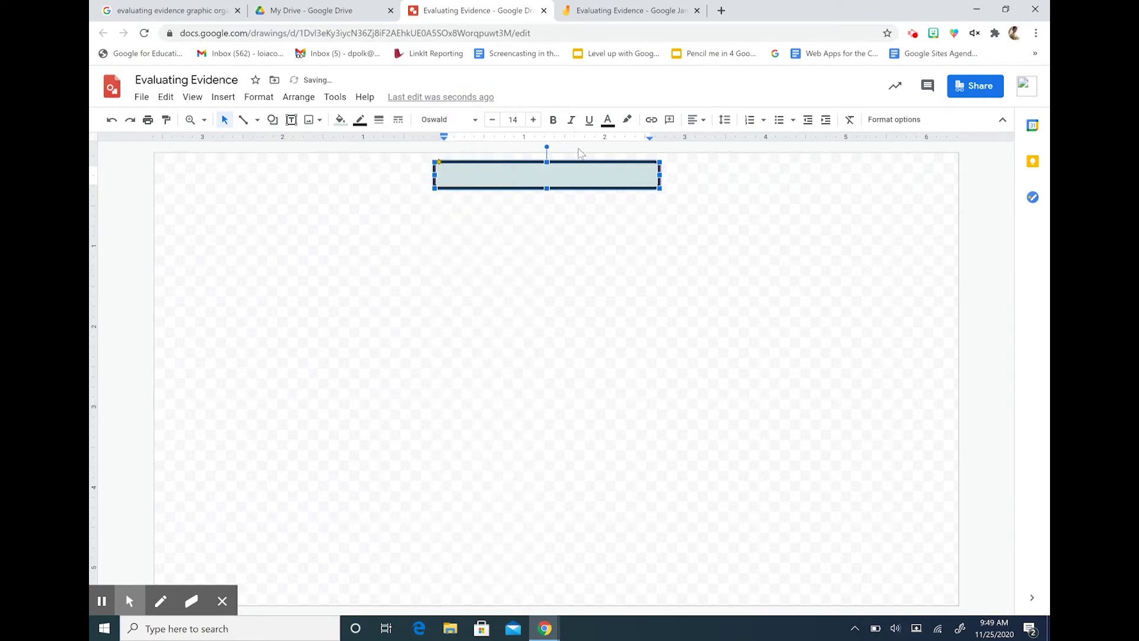
pyautogui.click(696, 122)
pyautogui.click(714, 140)
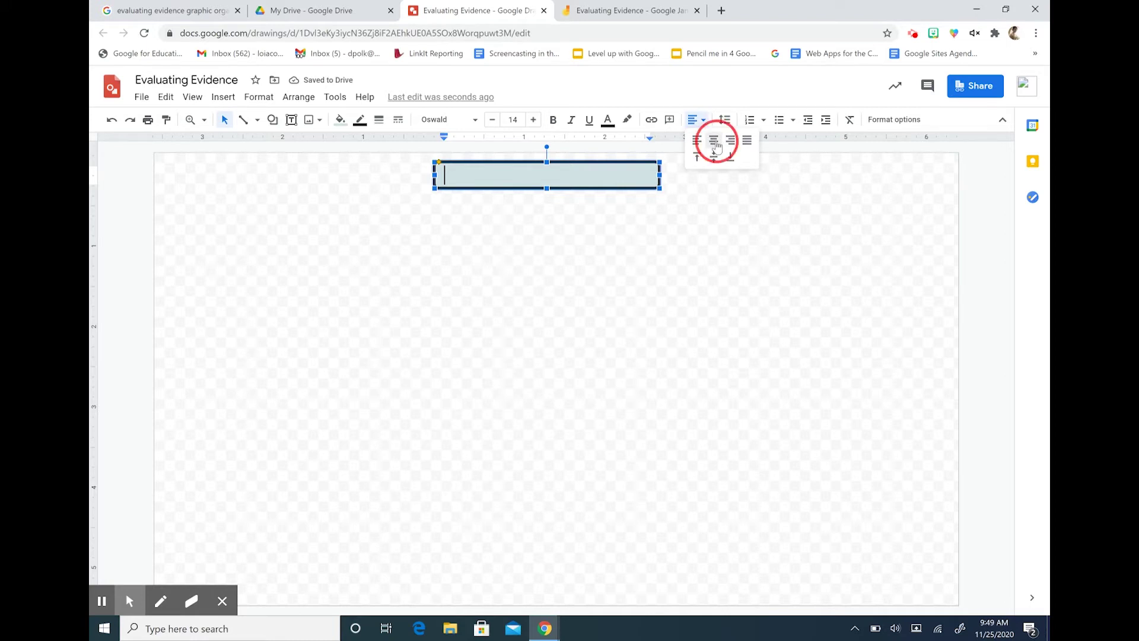
pyautogui.click(697, 122)
pyautogui.click(714, 156)
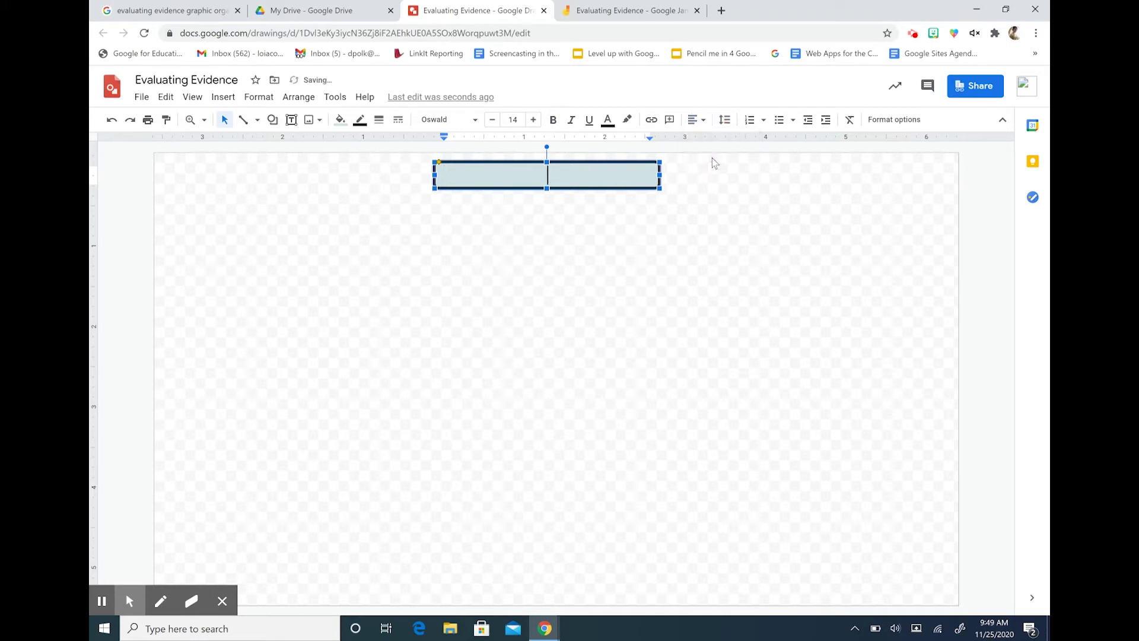
# Enter the title "Evaluating Evidence" in the rounded rectangle.
pyautogui.write('Ev')
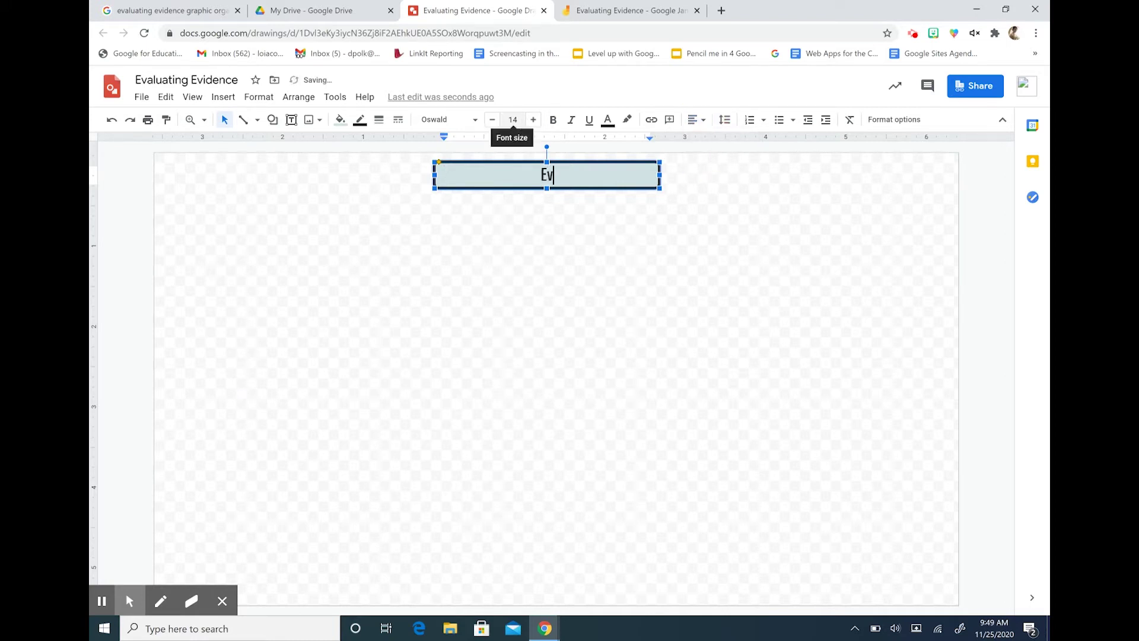
pyautogui.write('aluating E')
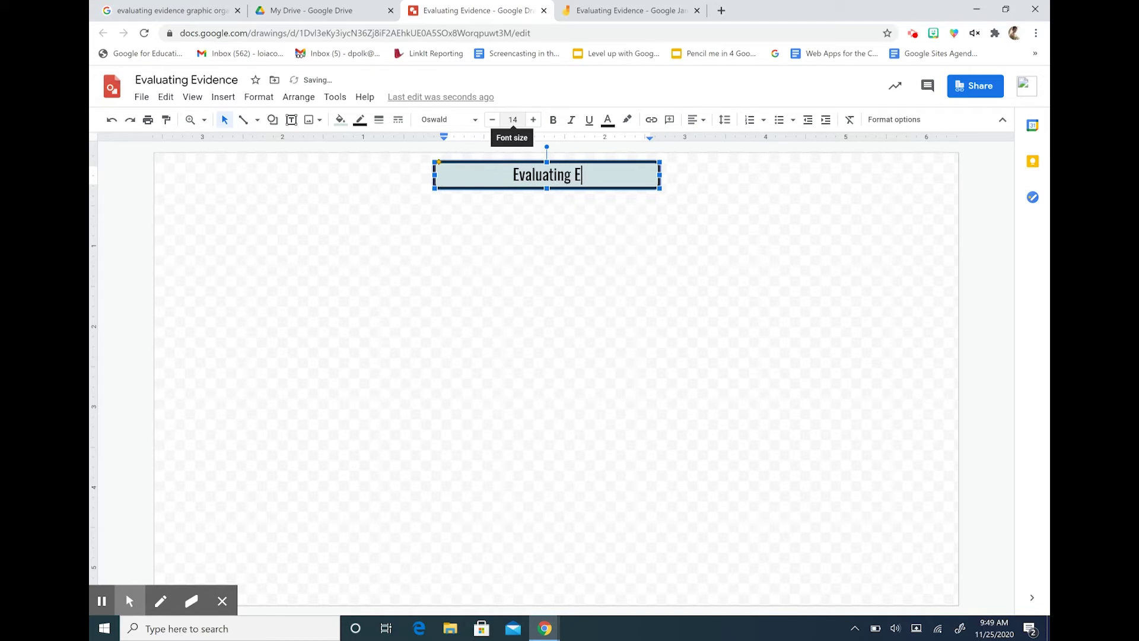
pyautogui.write('vidence')
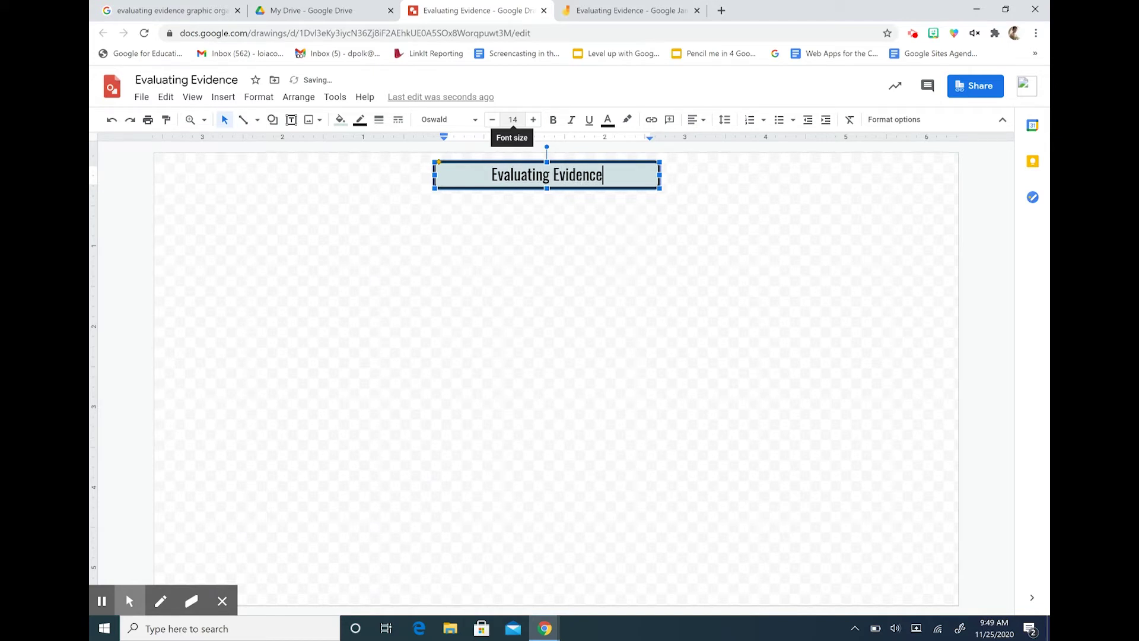
pyautogui.click(437, 265)
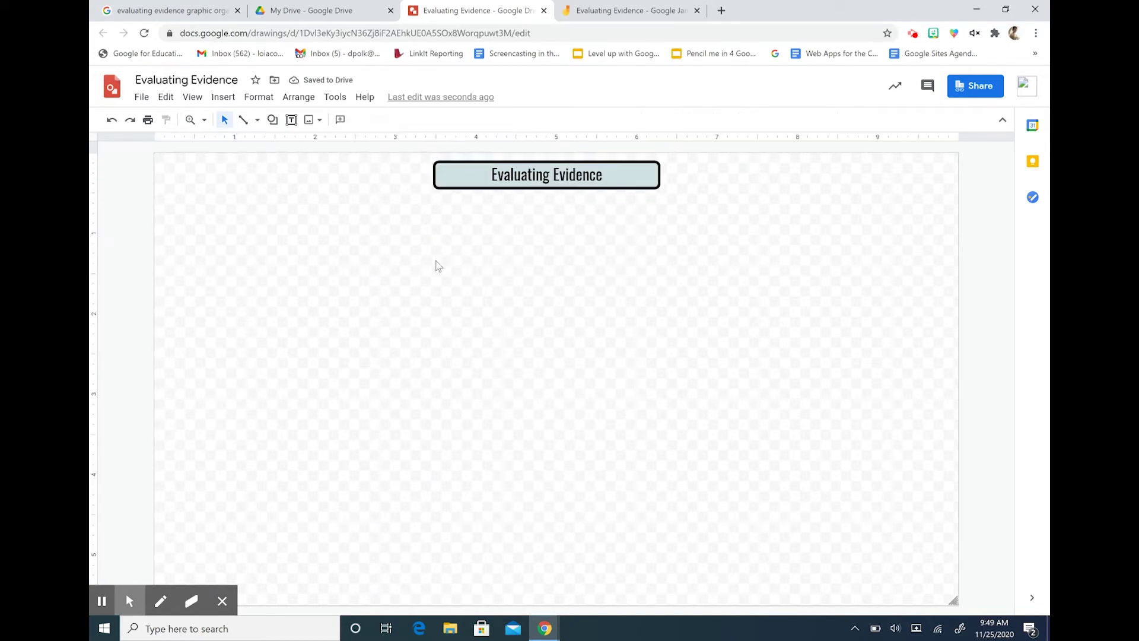
# Enlarge the title box slightly to about 2.9 inches wide and centre it horizontally near the canvas's upper edge.
pyautogui.click(556, 177)
pyautogui.moveTo(658, 189); pyautogui.dragTo(667, 193)
pyautogui.click(437, 230)
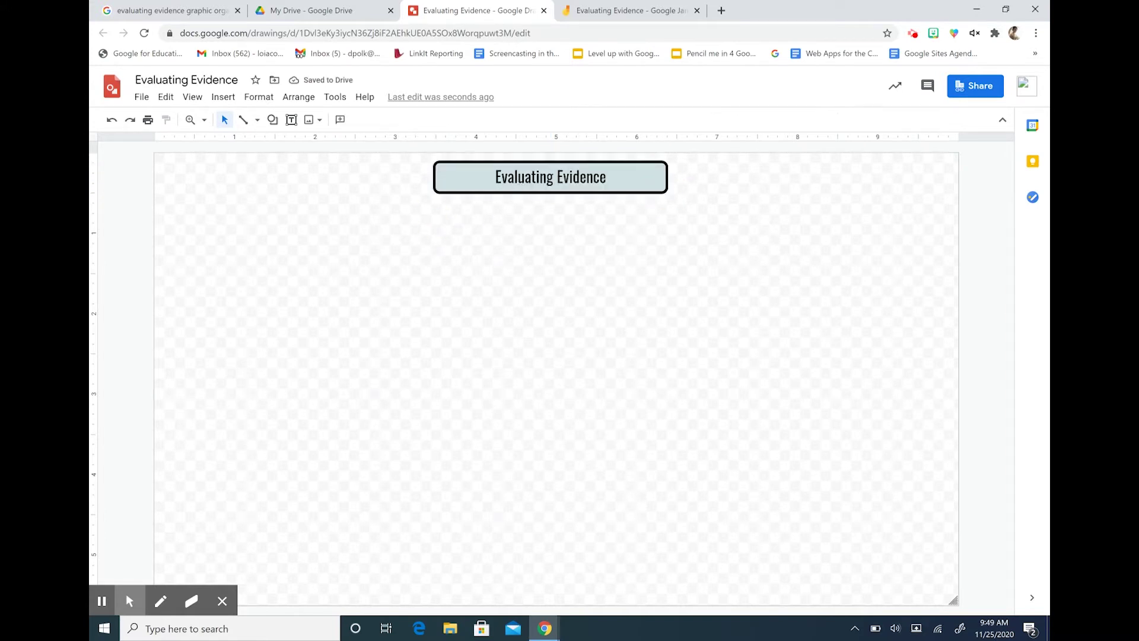
pyautogui.moveTo(474, 179)
pyautogui.mouseDown()
pyautogui.moveTo(446, 181)
pyautogui.moveTo(480, 183)
pyautogui.mouseUp()
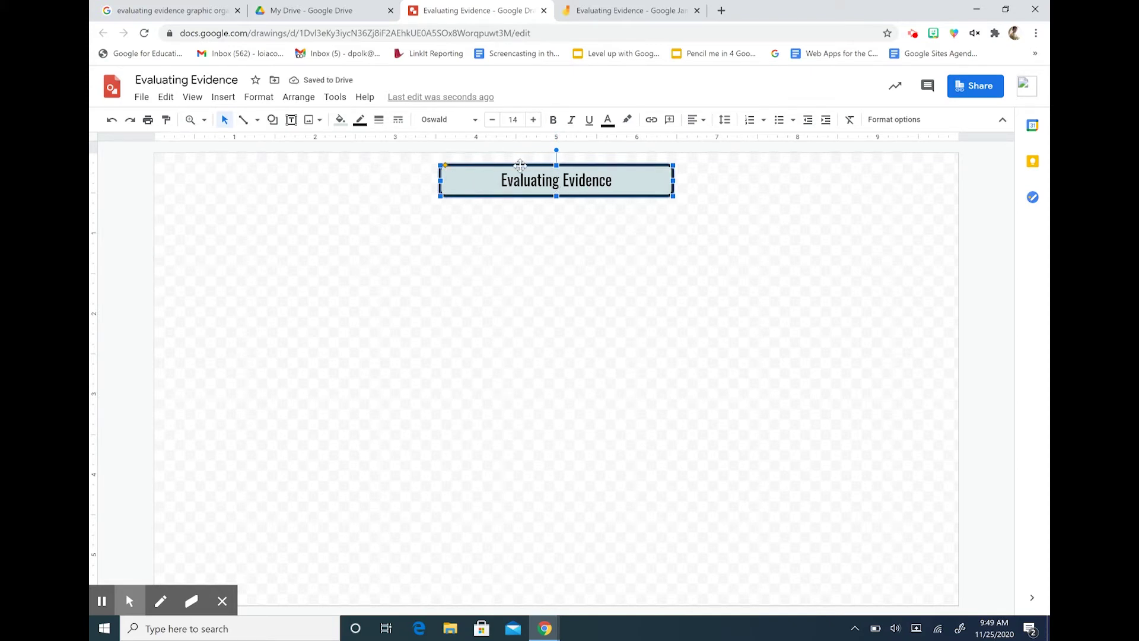
# Nudge the "Evaluating Evidence" title box slightly down and centre it horizontally on the page.
pyautogui.moveTo(519, 167)
pyautogui.mouseDown()
pyautogui.moveTo(502, 173)
pyautogui.moveTo(520, 169)
pyautogui.mouseUp()
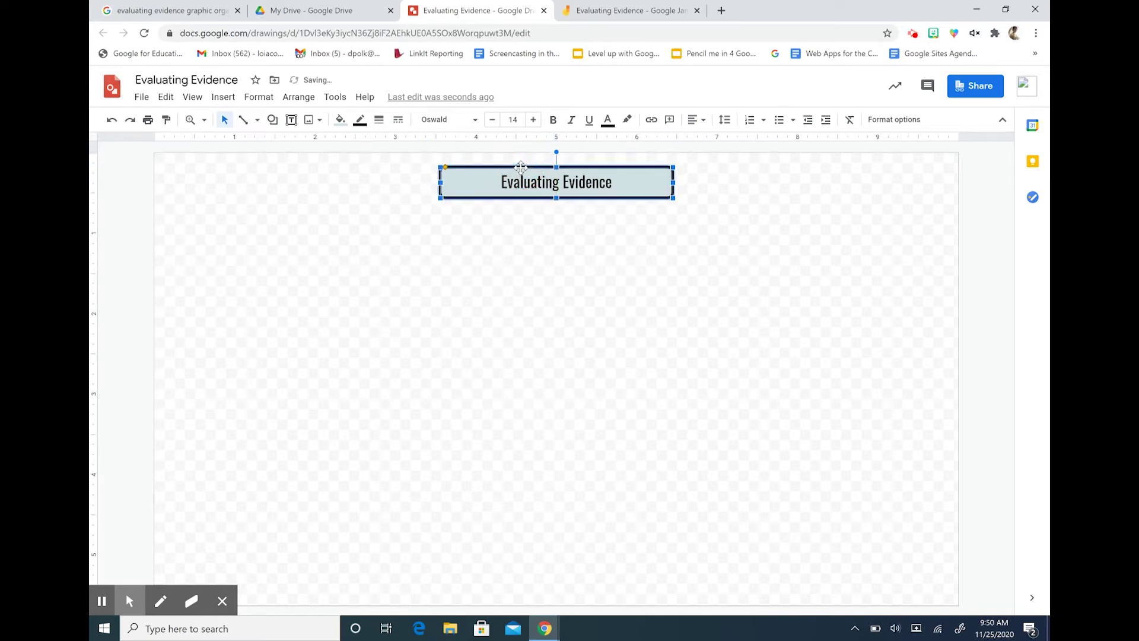
pyautogui.click(594, 183)
pyautogui.rightClick(594, 182)
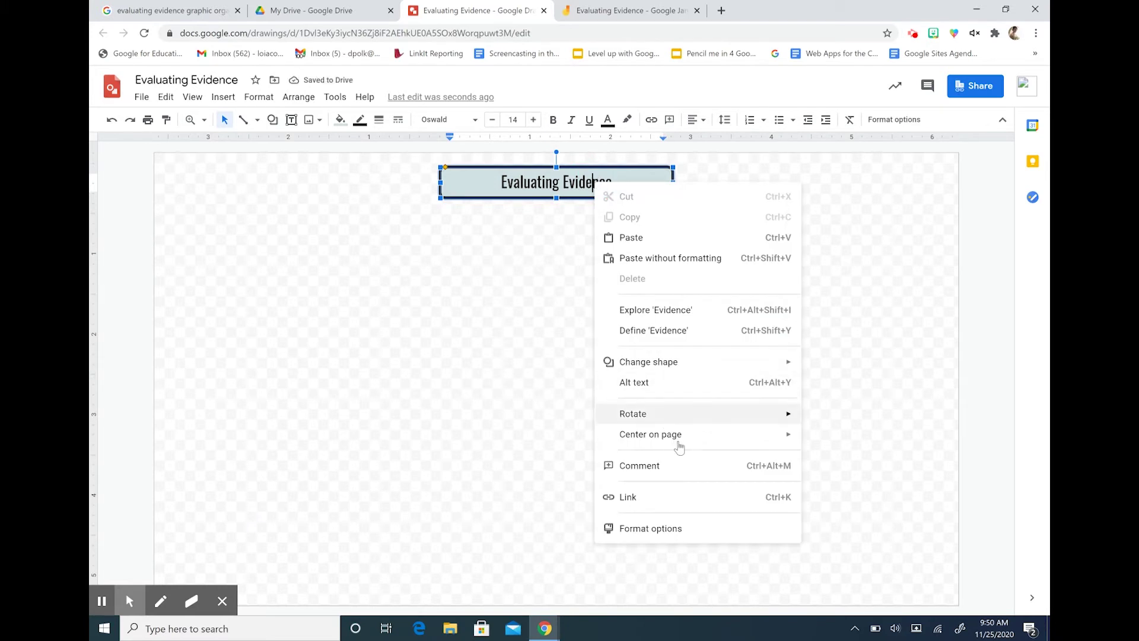
pyautogui.moveTo(683, 445)
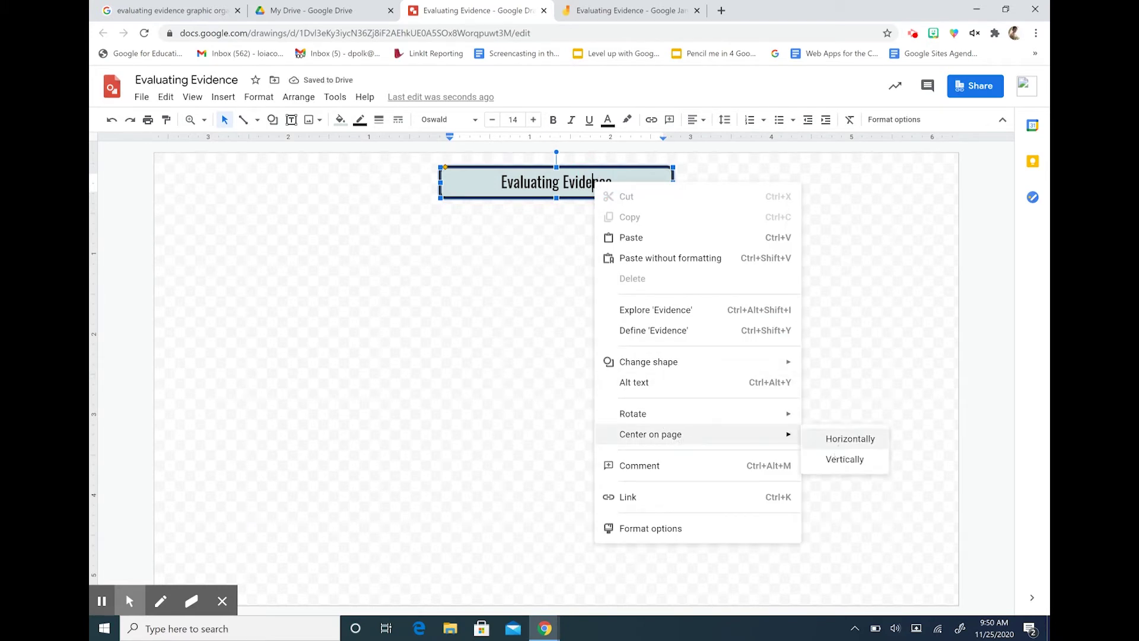
pyautogui.click(840, 448)
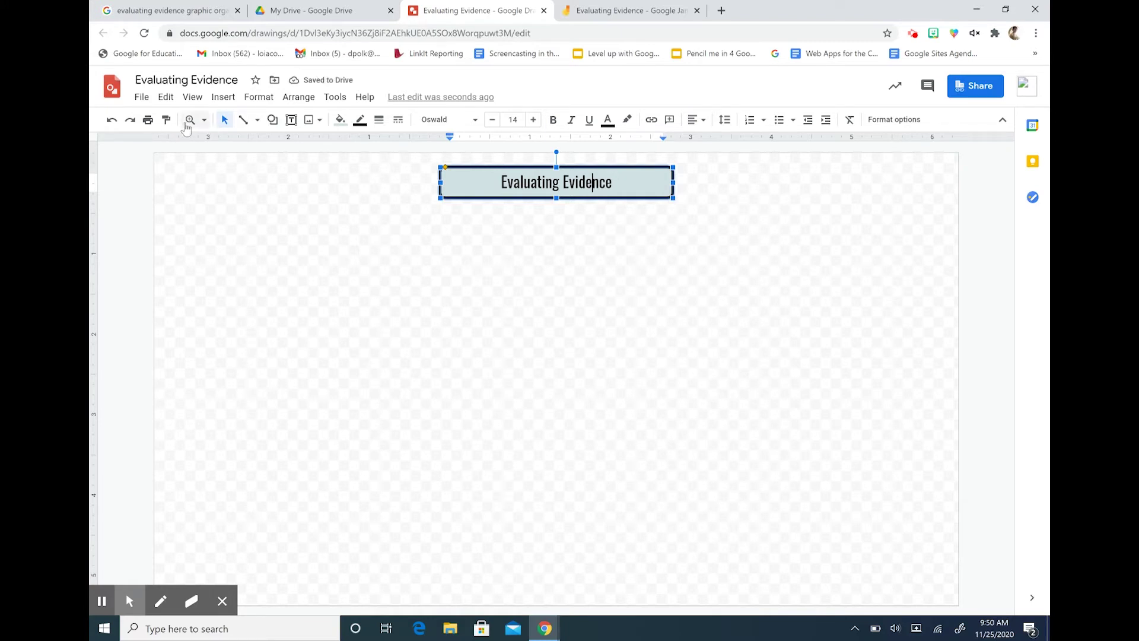
pyautogui.click(395, 377)
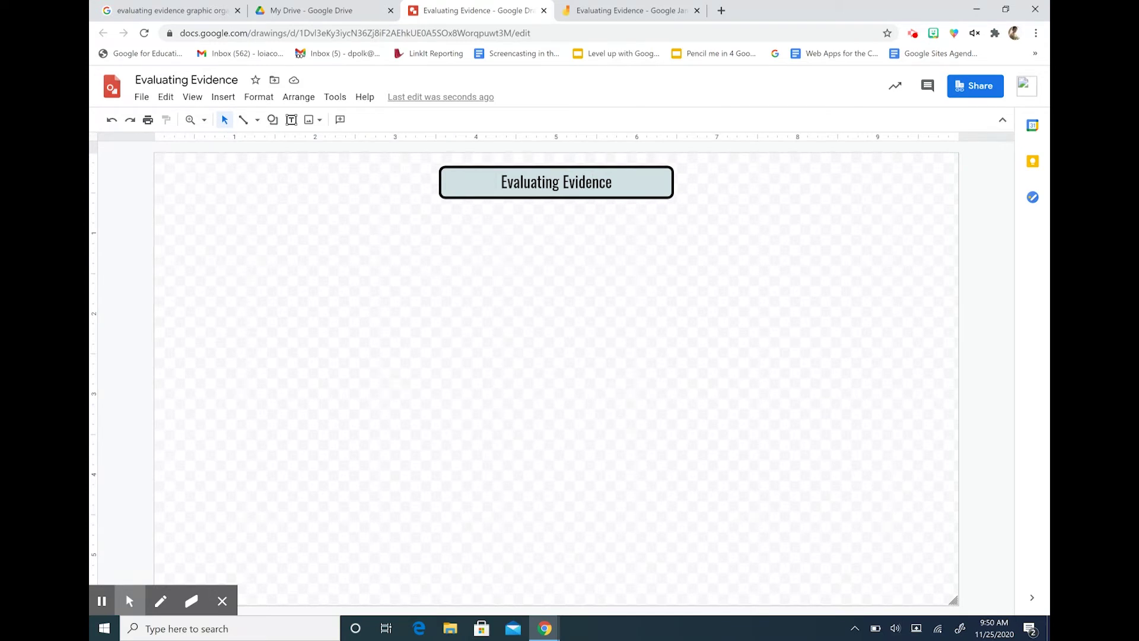
# Insert a 2 x 2 table on the canvas below the title box.
pyautogui.click(223, 97)
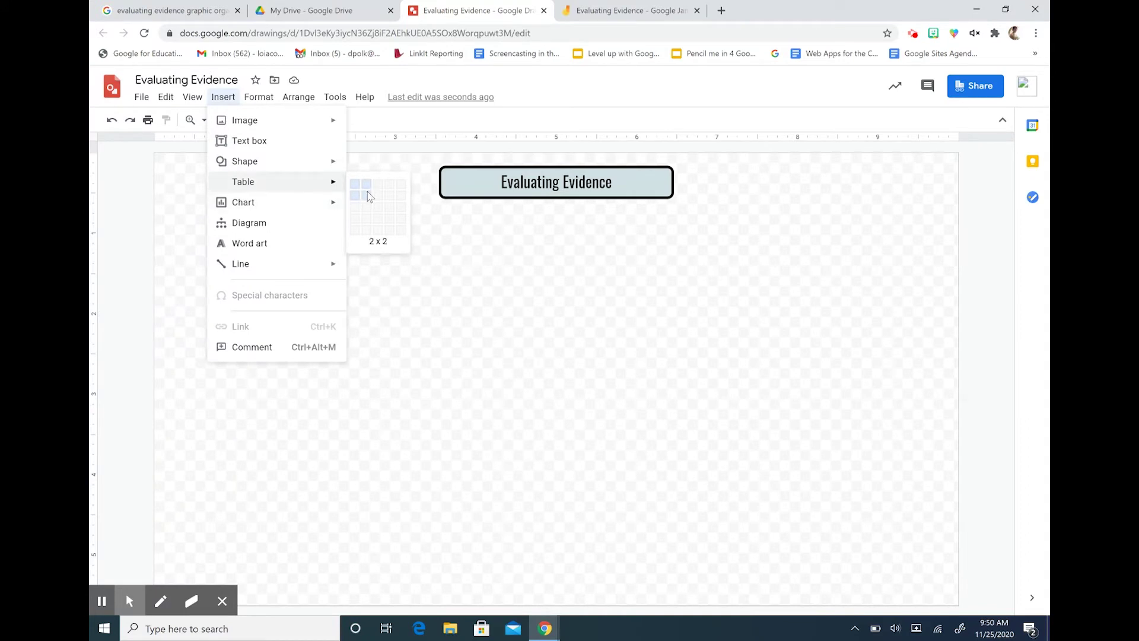
pyautogui.click(366, 195)
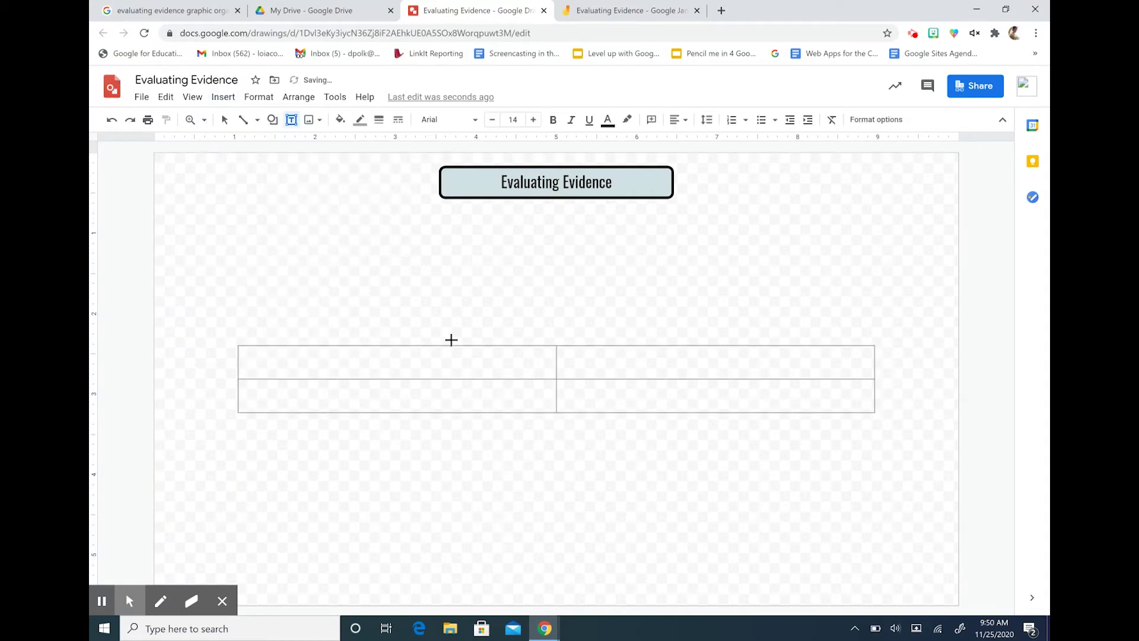
pyautogui.click(473, 364)
pyautogui.click(242, 350)
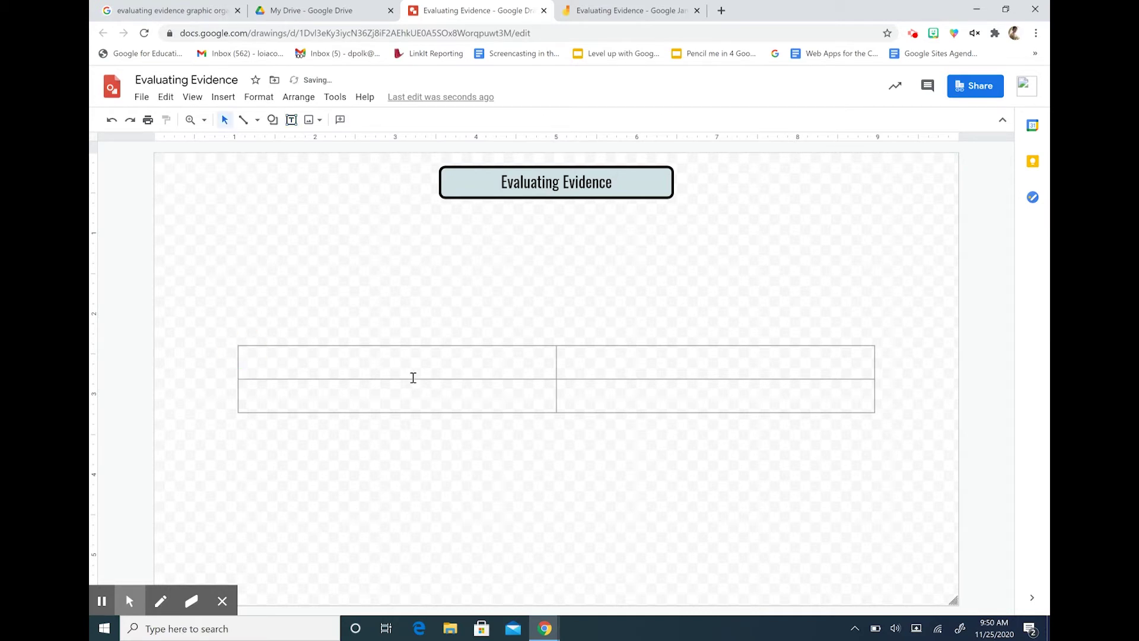
# Enlarge the table to span the canvas width, about 10 inches wide and 4.1 inches high, with its upper edge reaching the title box.
pyautogui.click(414, 377)
pyautogui.moveTo(234, 342); pyautogui.dragTo(155, 192)
pyautogui.moveTo(878, 416); pyautogui.dragTo(956, 525)
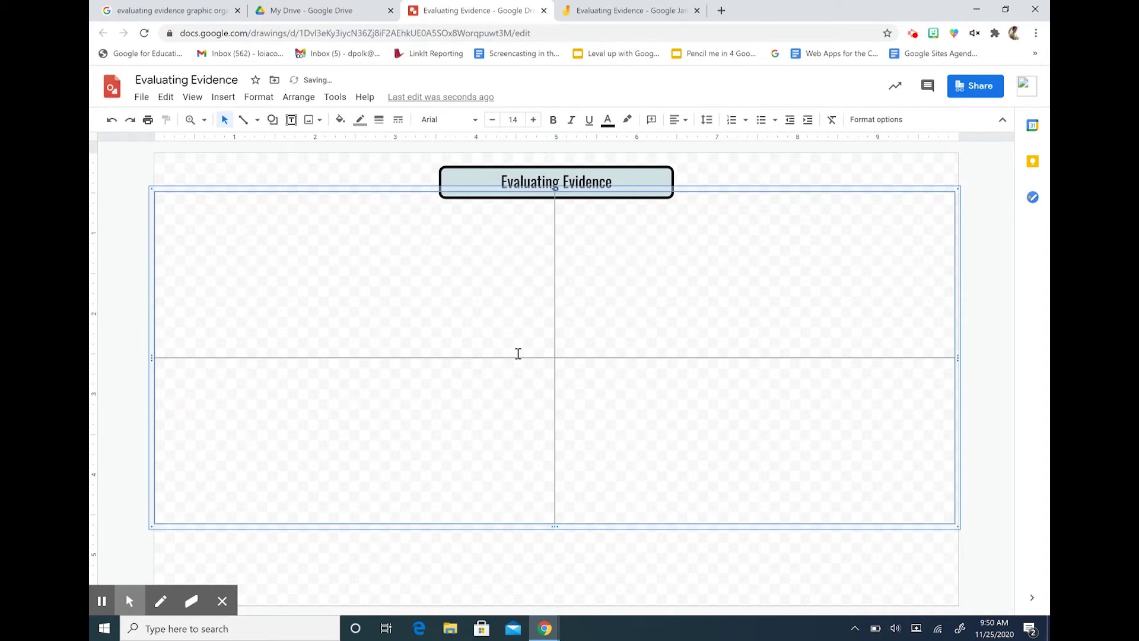
pyautogui.moveTo(518, 353); pyautogui.dragTo(521, 376)
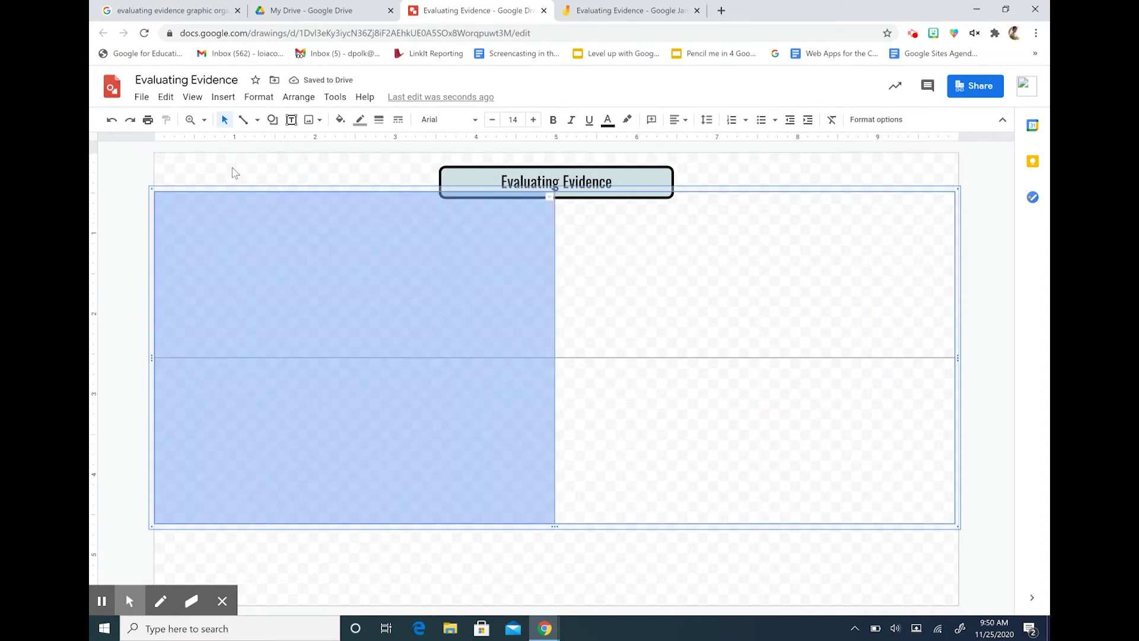
pyautogui.click(232, 173)
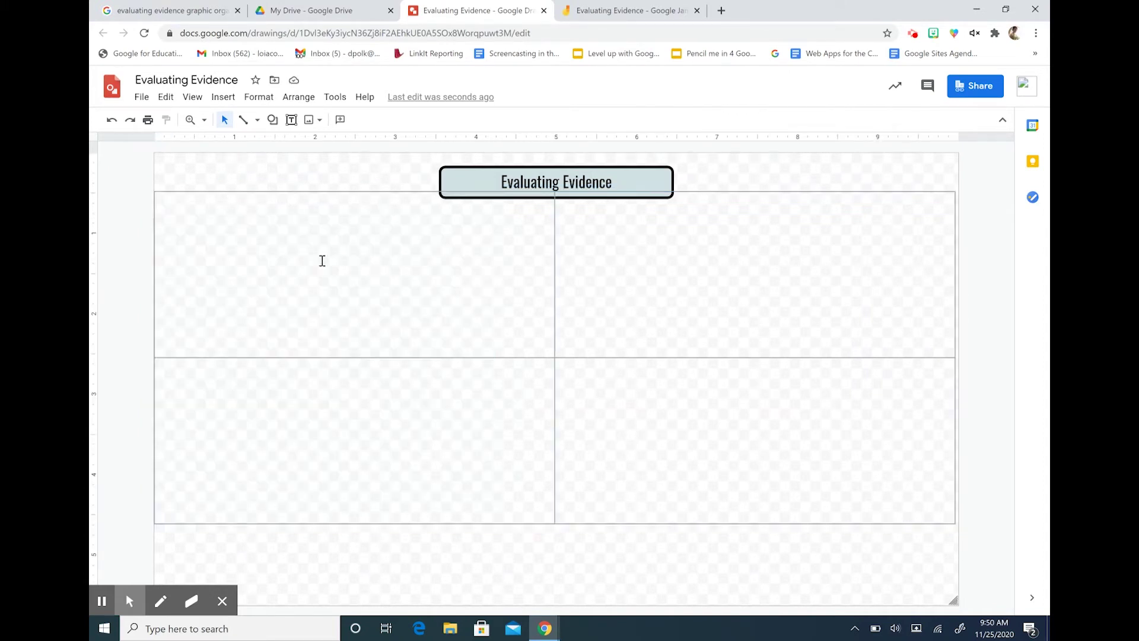